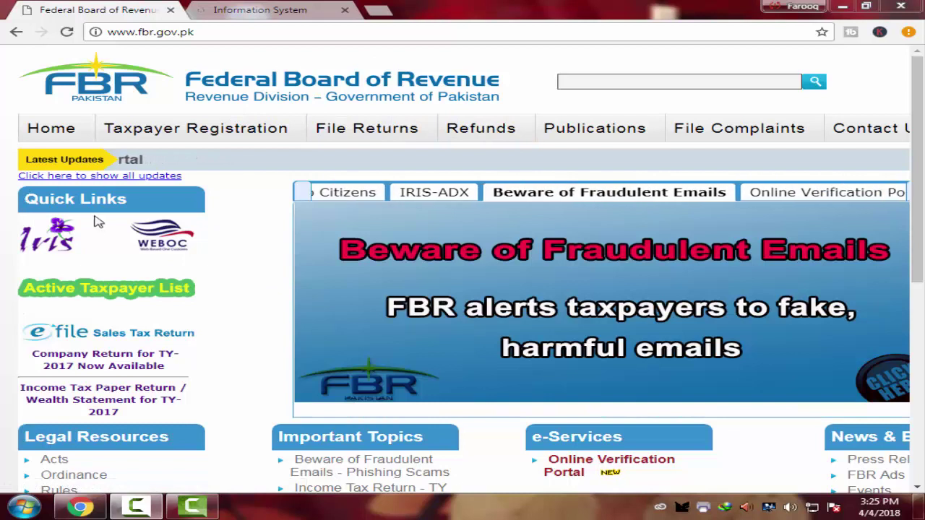
- Open the IRIS portal from its quick link, then close the unneeded new login tab
left_click(47, 249)
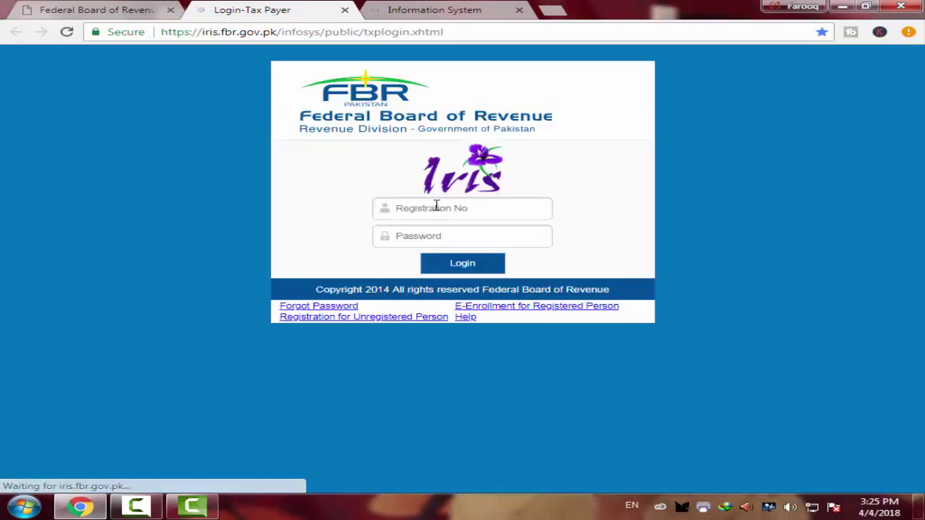
left_click(421, 214)
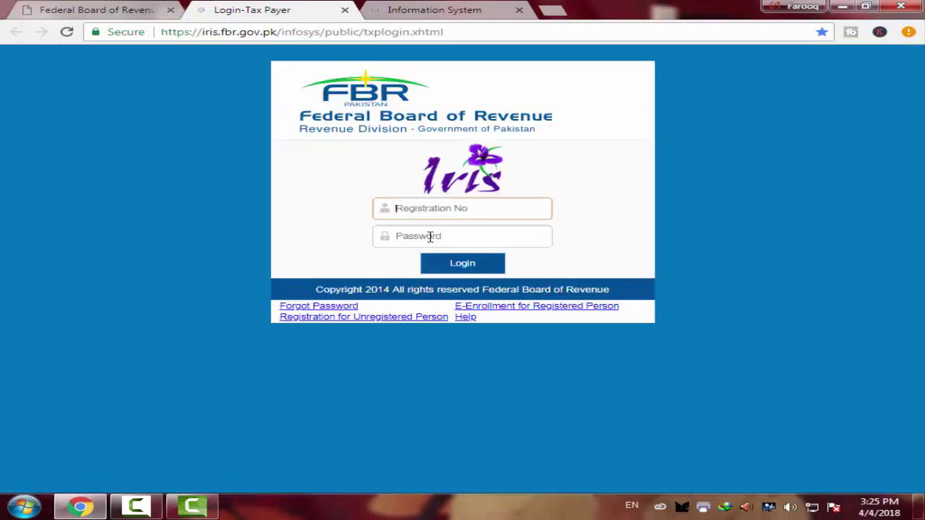
left_click(423, 239)
left_click(345, 10)
- Return to the logged-in IRIS inbox and expand Completed Tasks to show Registration, Declaration and Audit
left_click(258, 12)
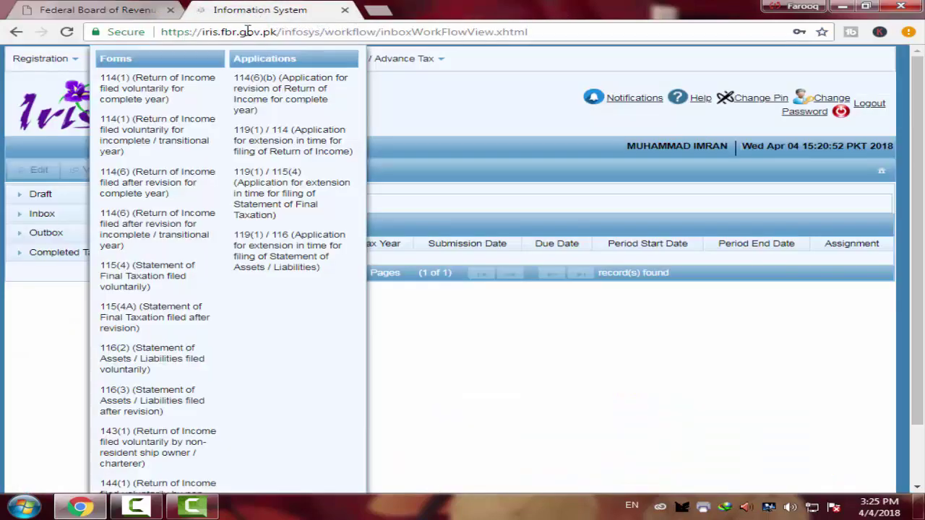
left_click(246, 147)
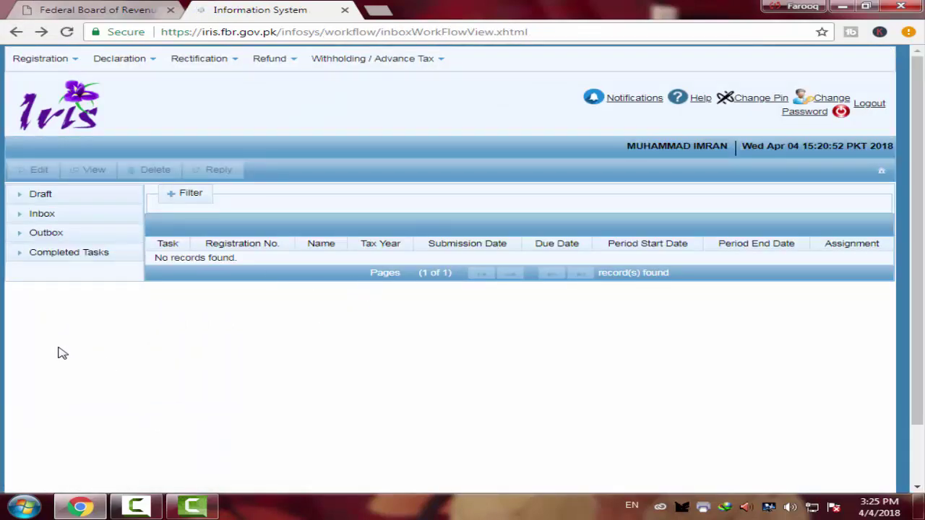
left_click(68, 254)
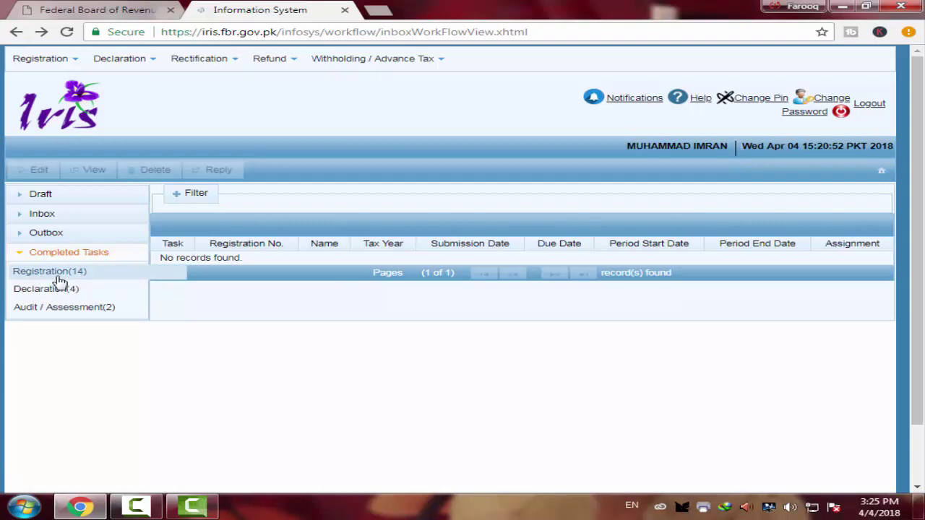
- From Registration(14), open the 18-Dec-2017 registration order and print it to PDF
left_click(58, 275)
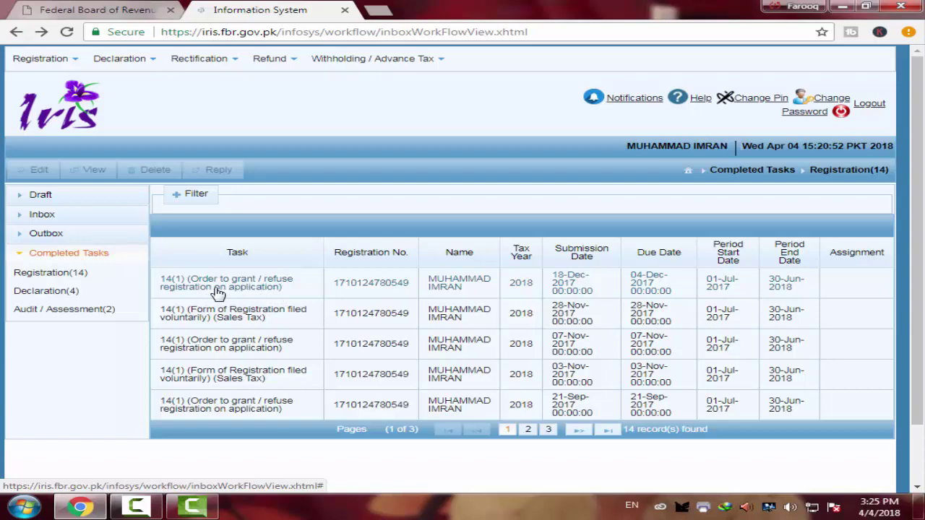
scroll(200, 307, "down", 2)
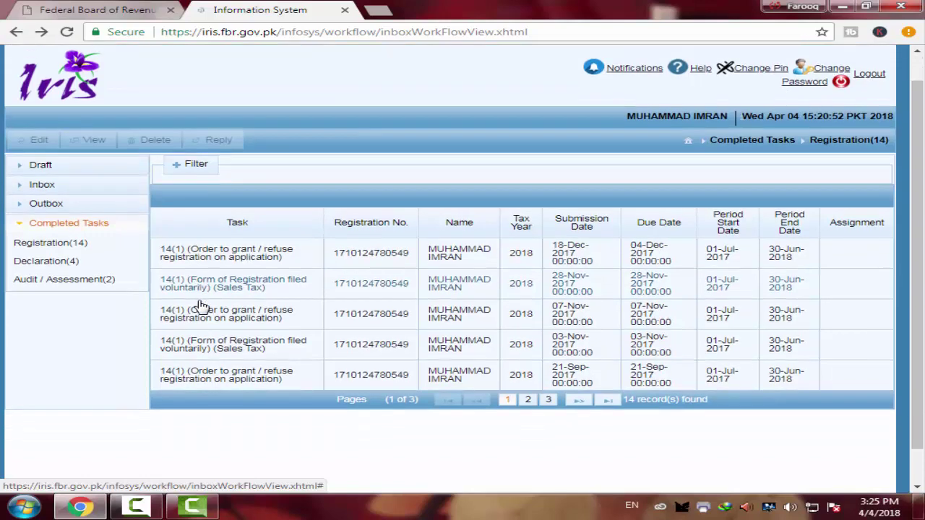
scroll(217, 275, "up", 2)
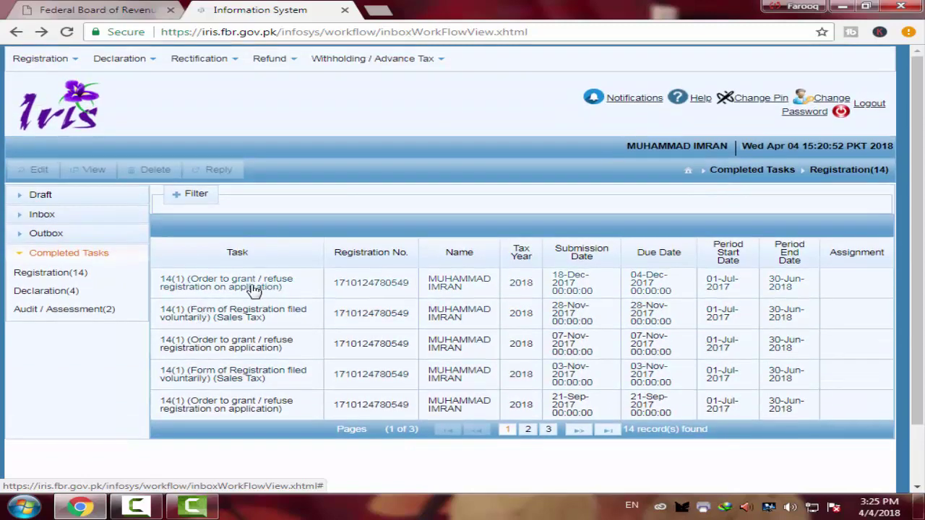
left_click(254, 289)
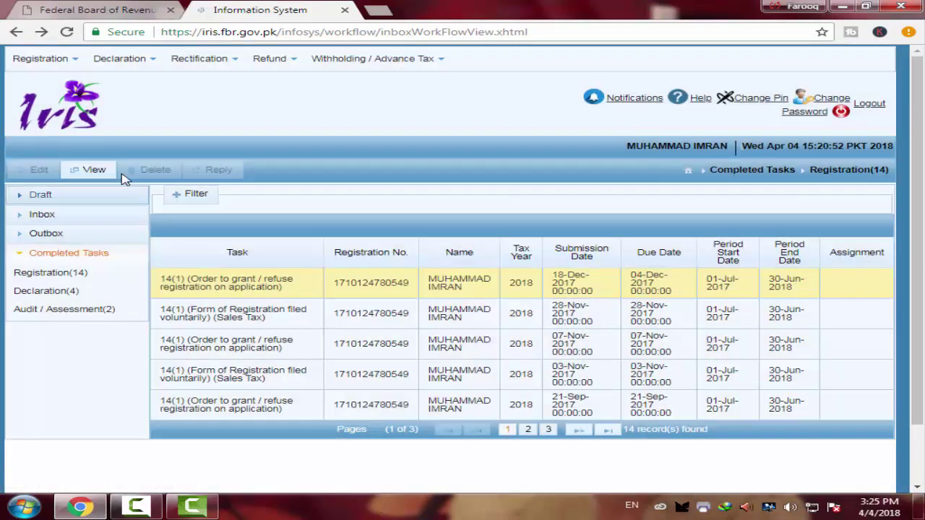
left_click(94, 173)
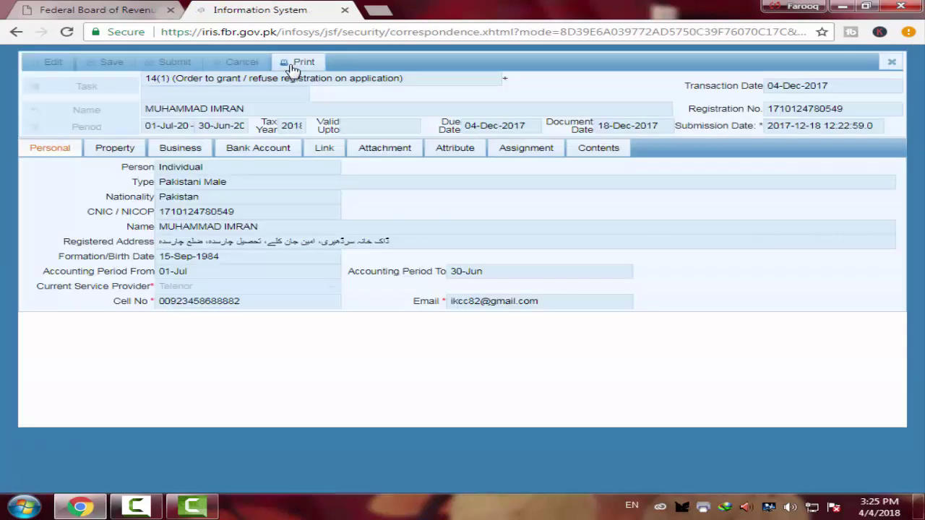
left_click(298, 63)
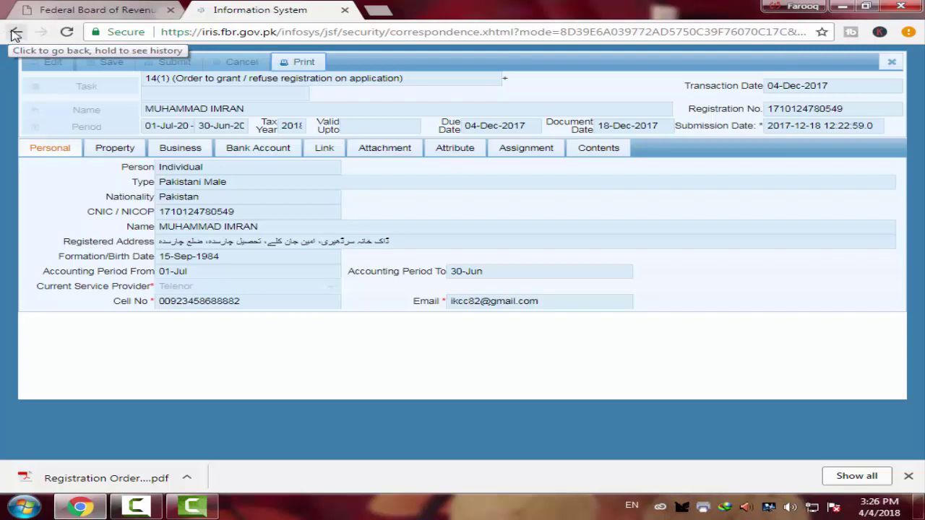
- Go back to the registration list and select the 03-Nov-2017 and 21-Sep-2017 records
left_click(14, 33)
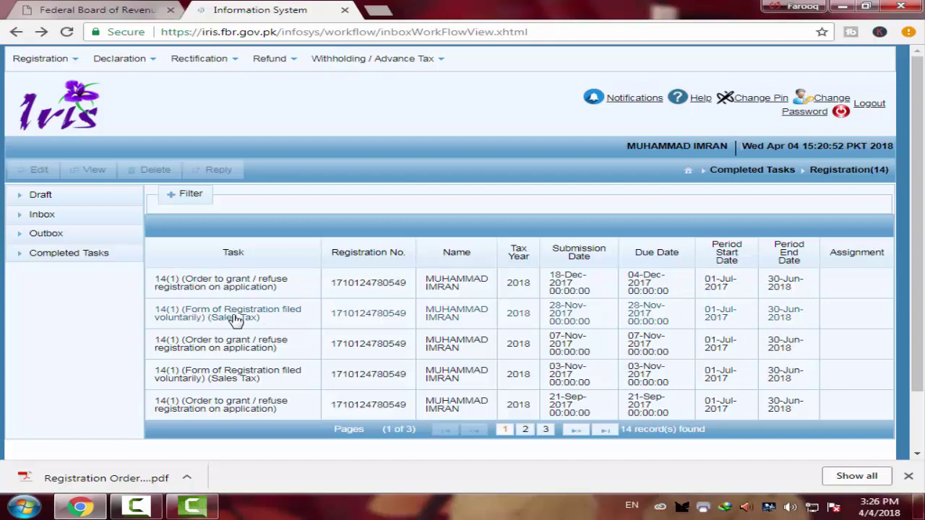
scroll(286, 352, "down", 2)
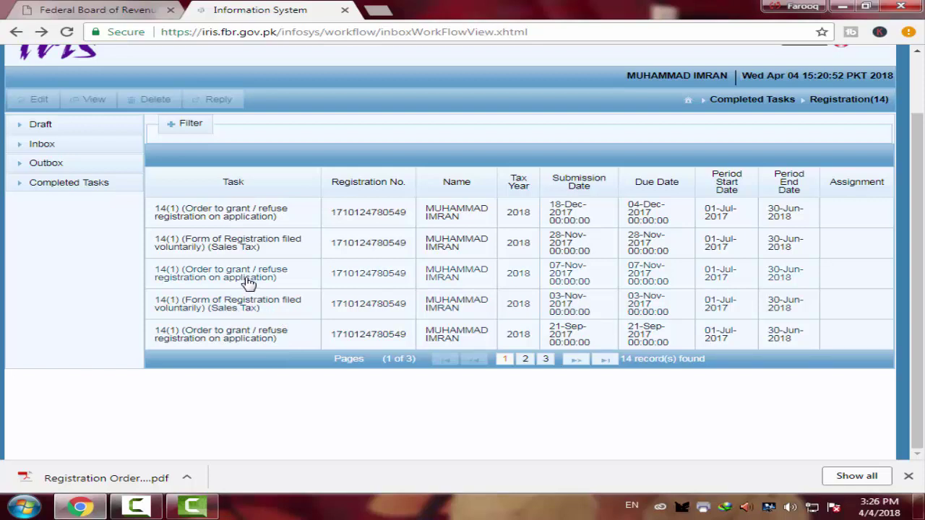
left_click(227, 307)
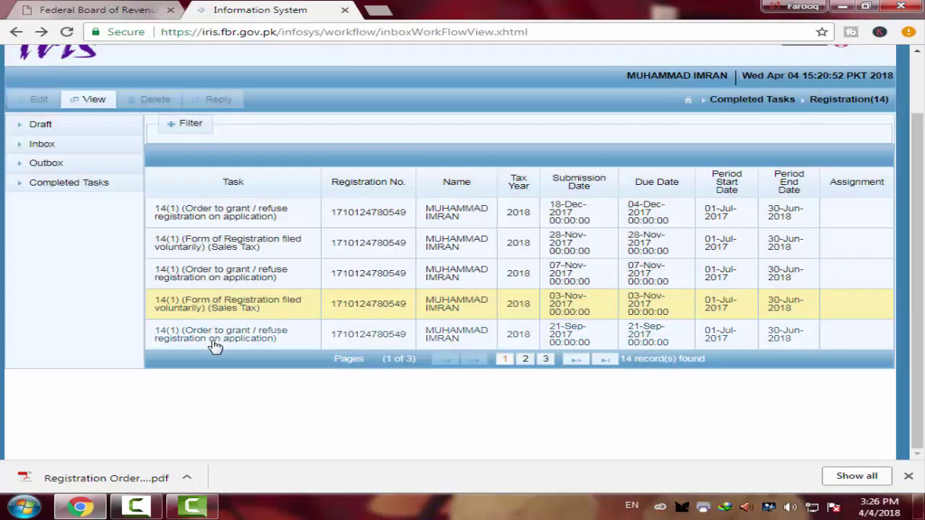
left_click(211, 344)
left_click(85, 101)
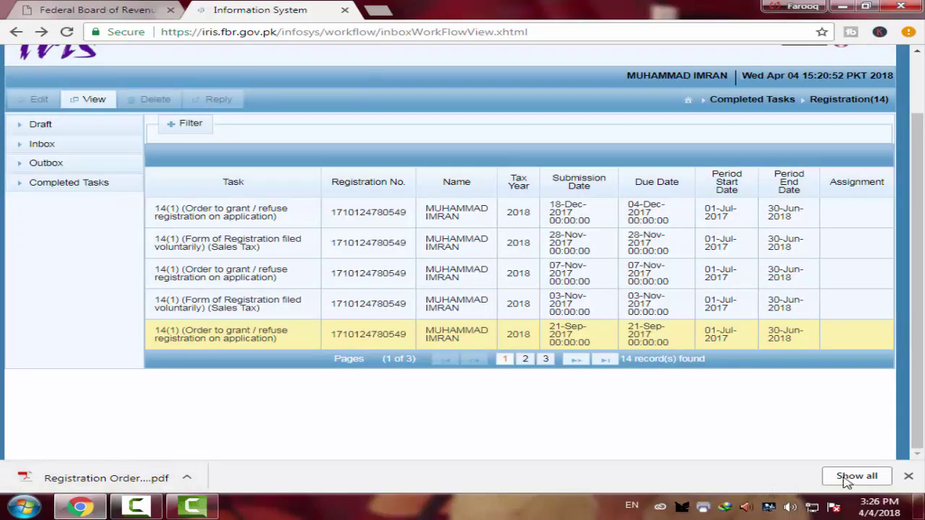
- Hide the Chrome downloads bar and expand the Completed Tasks categories again
left_click(908, 479)
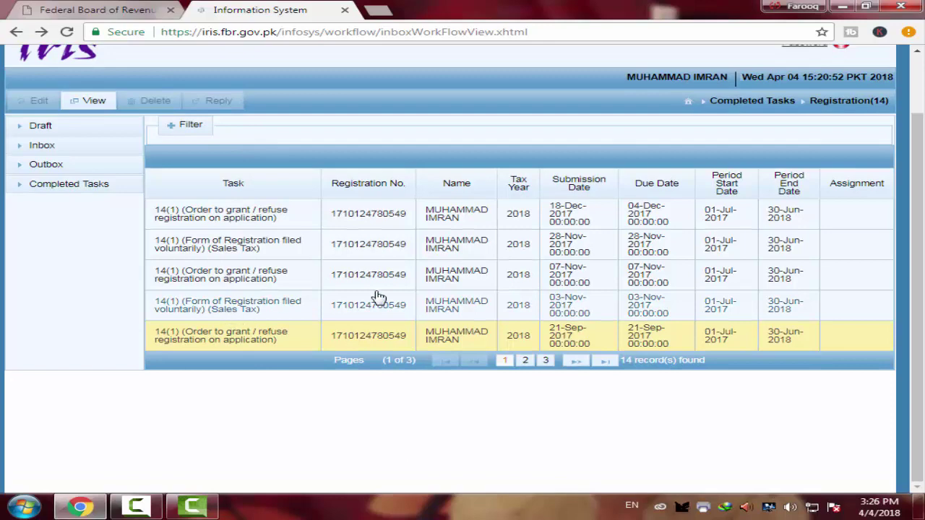
scroll(182, 263, "up", 1)
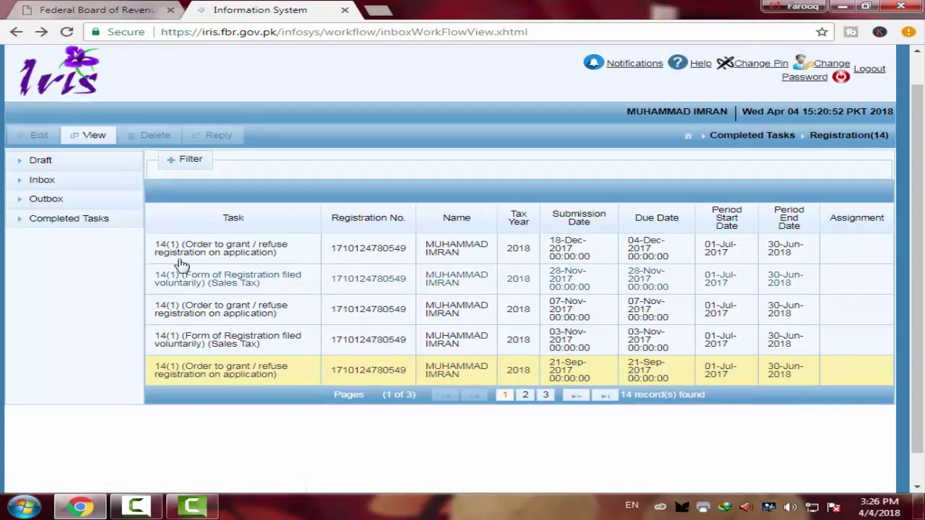
left_click(62, 252)
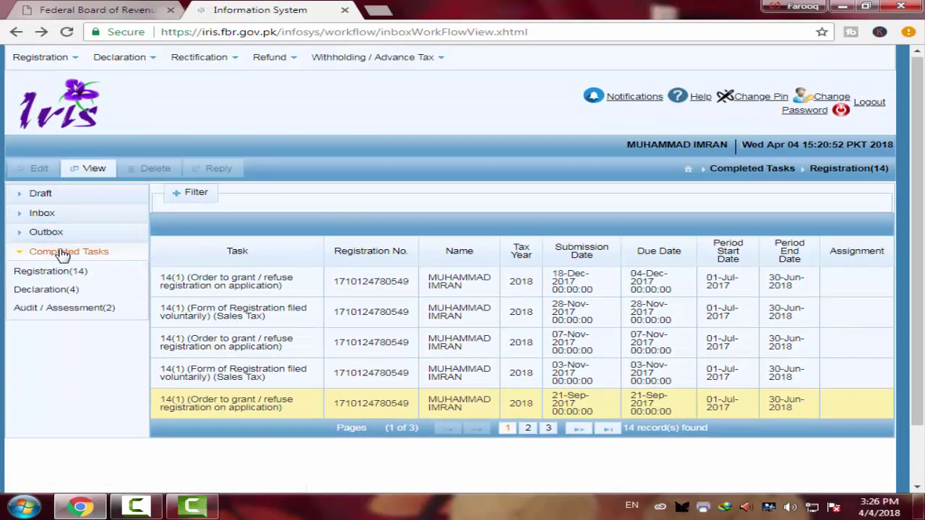
- Open the 2016 114(1) Return of Income from the four completed declarations
left_click(48, 292)
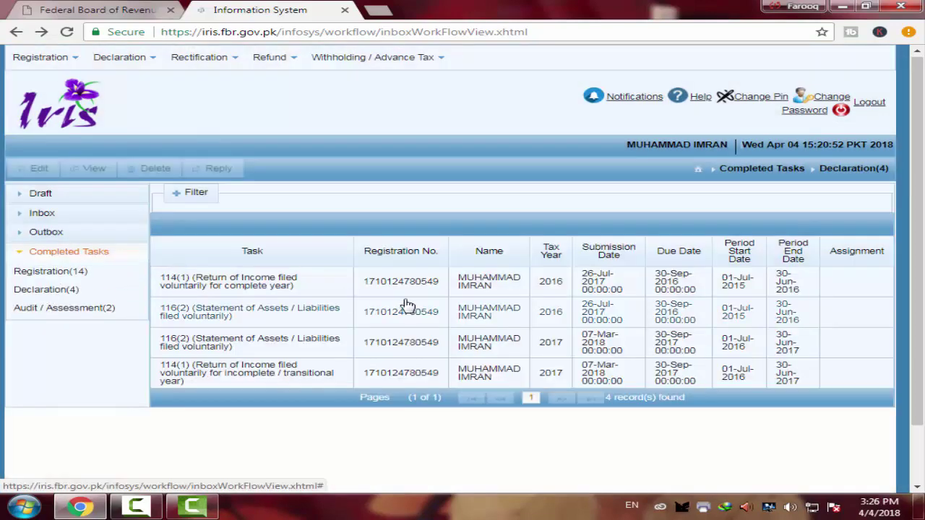
left_click(295, 297)
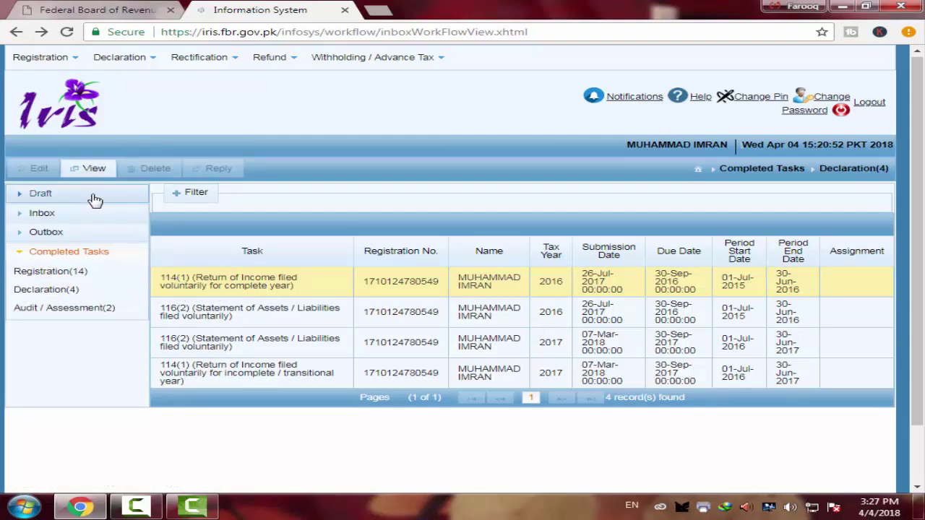
left_click(100, 170)
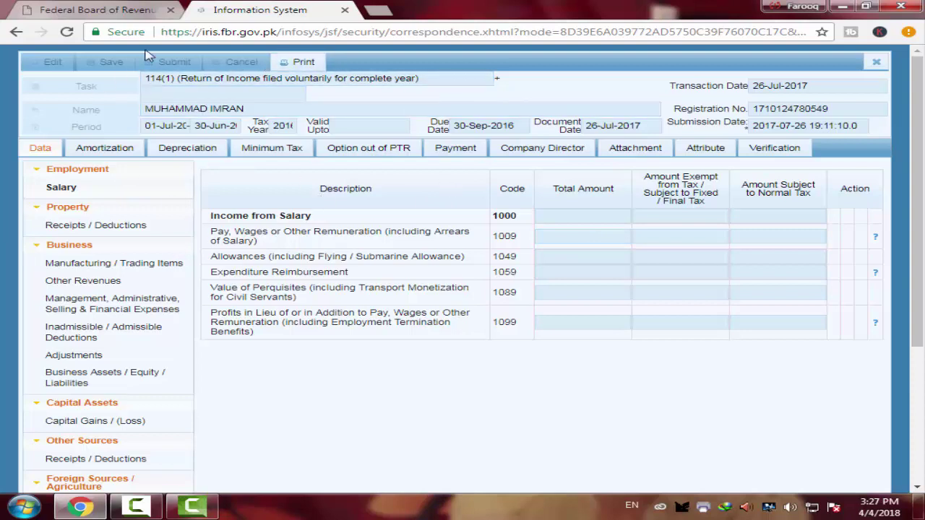
- Print the 2016 116(2) Statement of Assets / Liabilities to PDF, then return to Declaration(4)
left_click(18, 37)
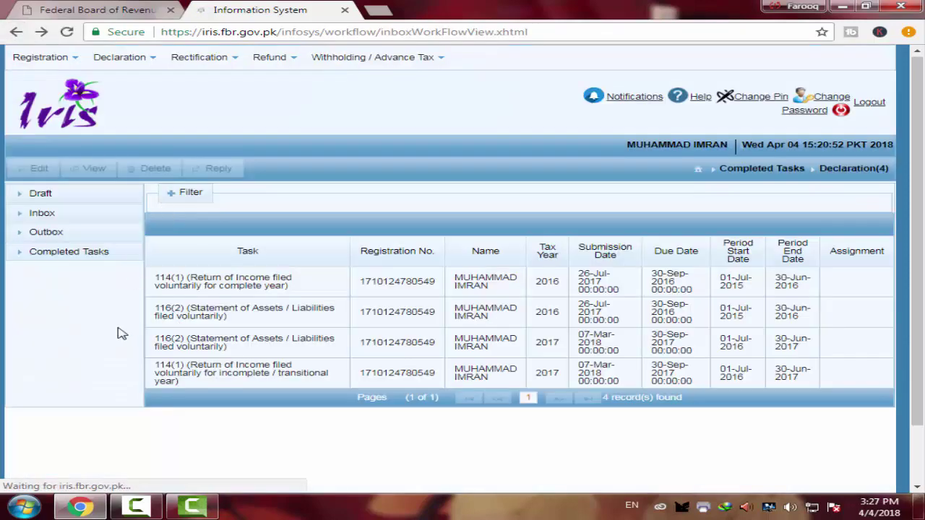
left_click(243, 319)
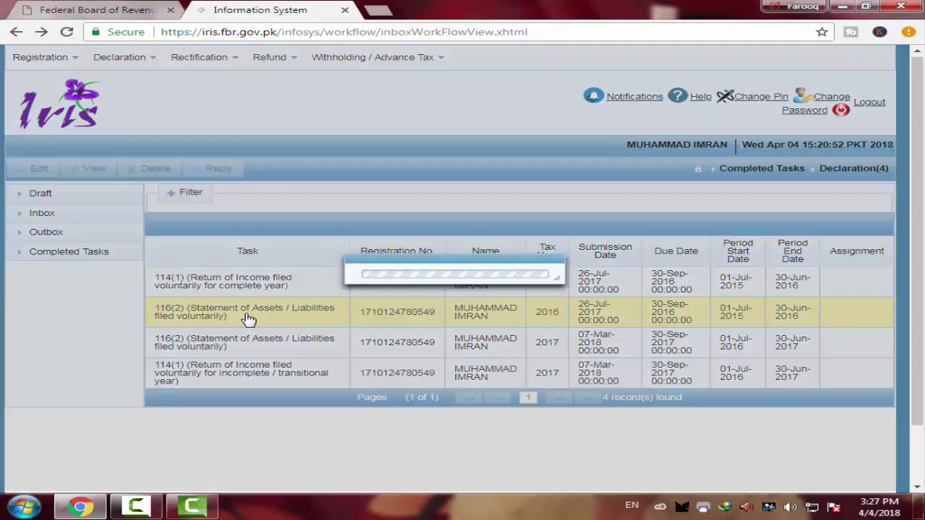
left_click(90, 167)
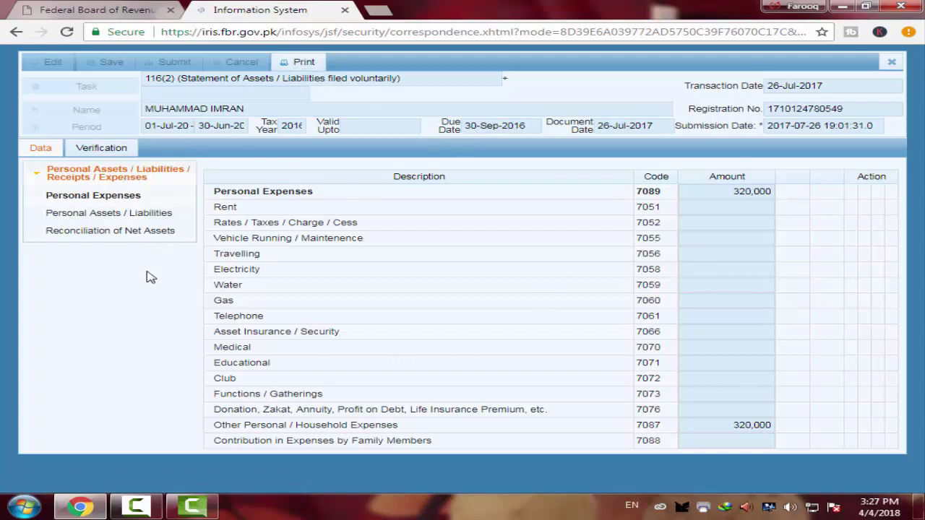
left_click(304, 62)
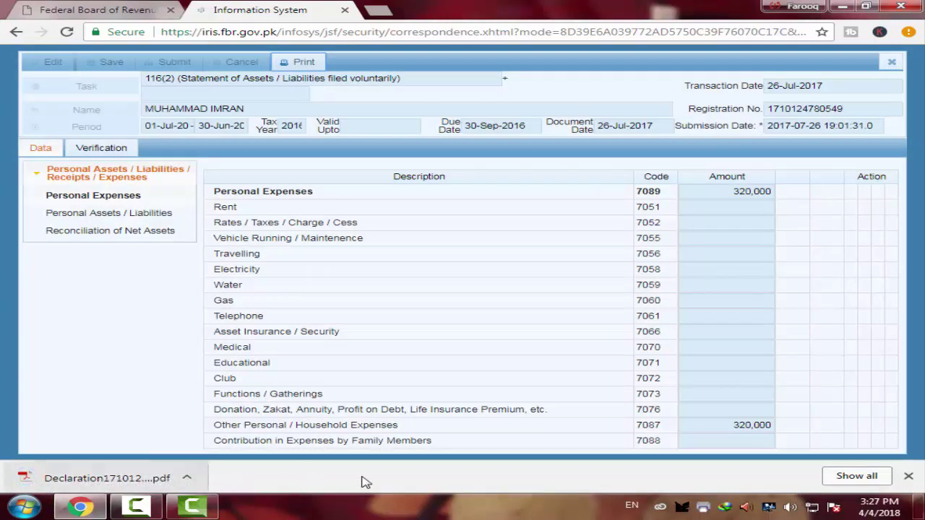
left_click(909, 479)
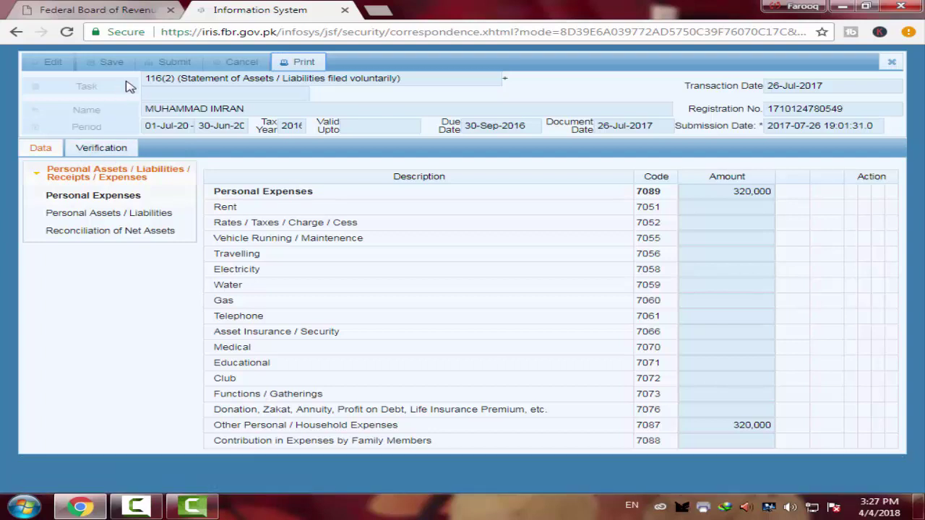
left_click(14, 33)
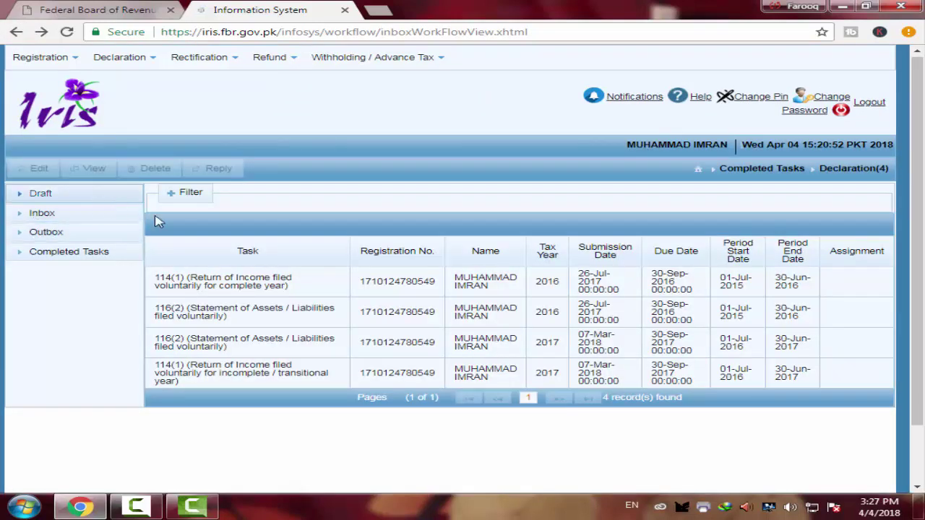
- Browse Completed Tasks, selecting the 07-Nov, 03-Nov and 21-Sep-2017 registration records
left_click(58, 232)
left_click(67, 257)
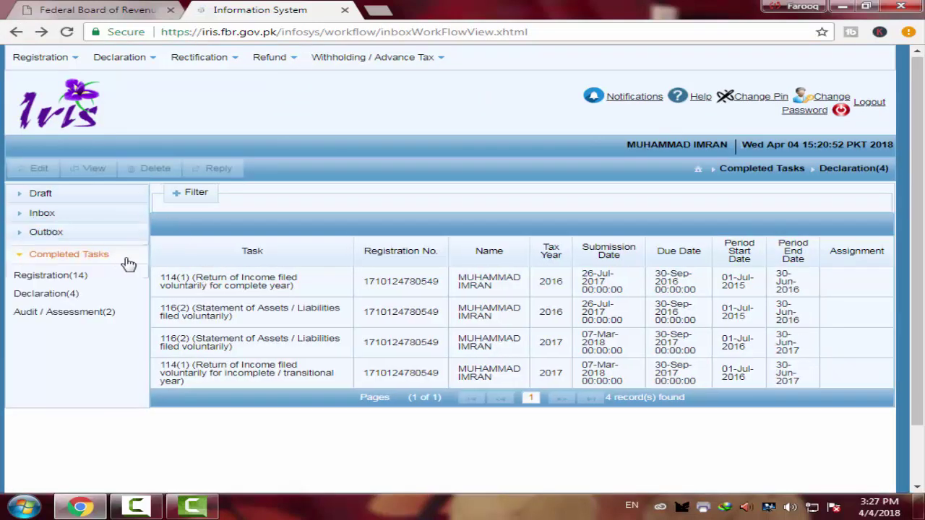
left_click(62, 312)
left_click(72, 271)
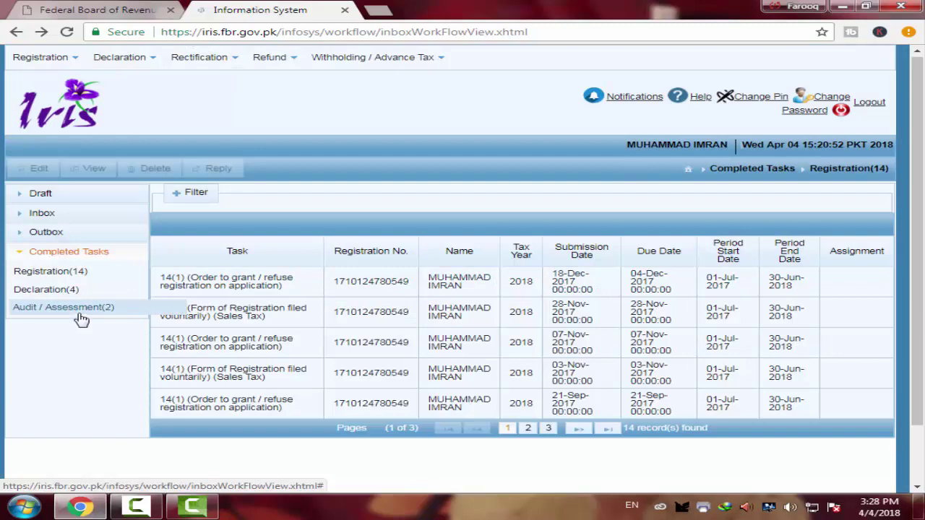
left_click(204, 350)
left_click(192, 377)
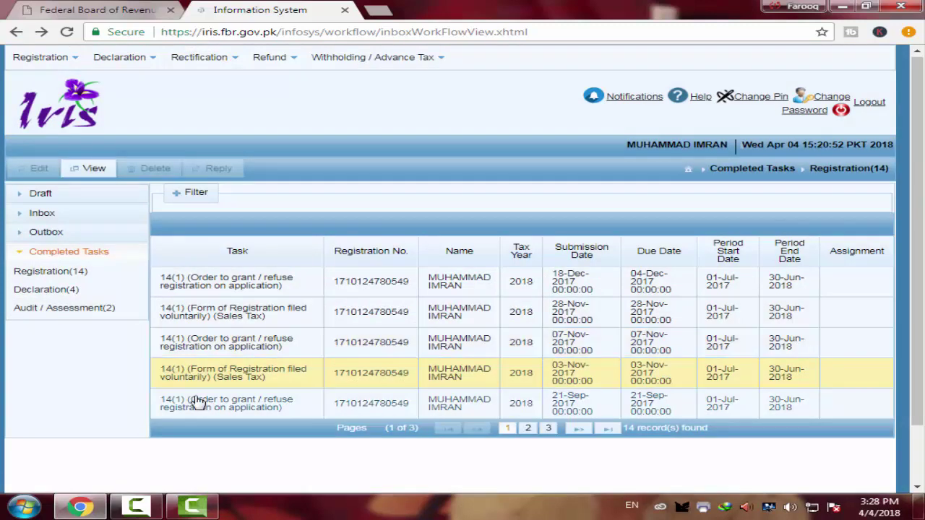
left_click(184, 406)
- Open a new blank browser tab from the title bar's context menu
mouse_move(383, 57)
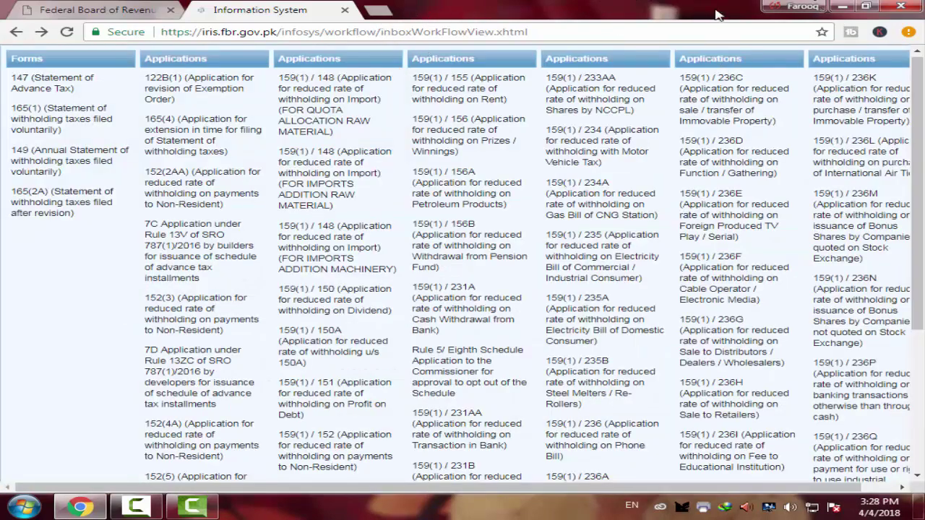
right_click(421, 10)
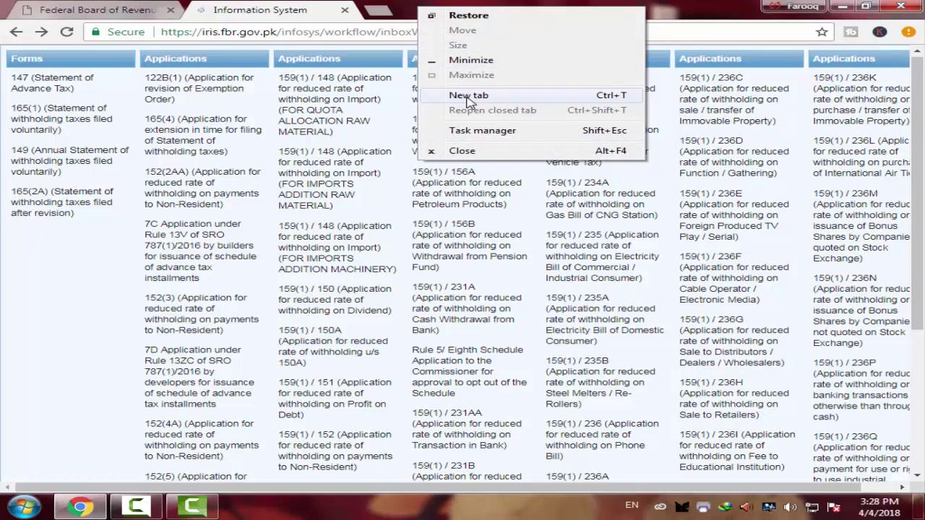
left_click(468, 96)
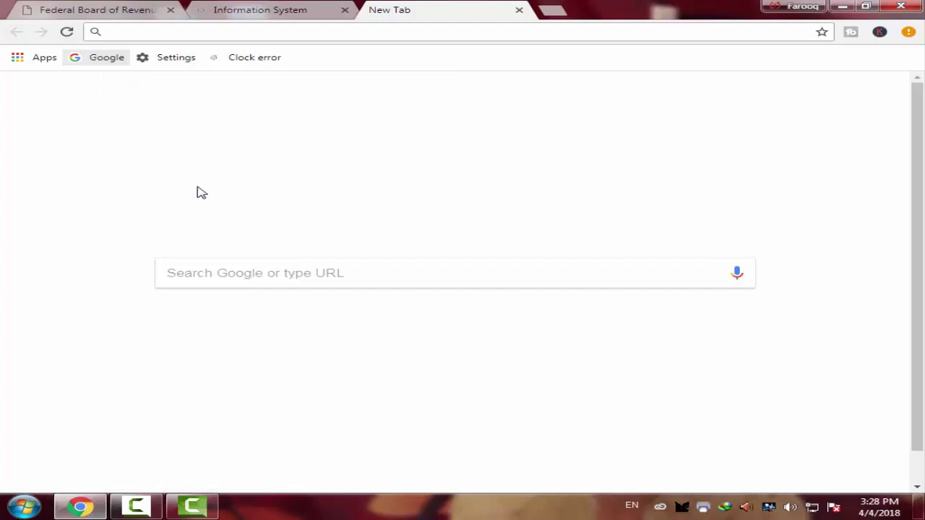
- Search Google for 'ntn inquiry' and open the NTN Inquiry - e-FBR result
left_click(290, 272)
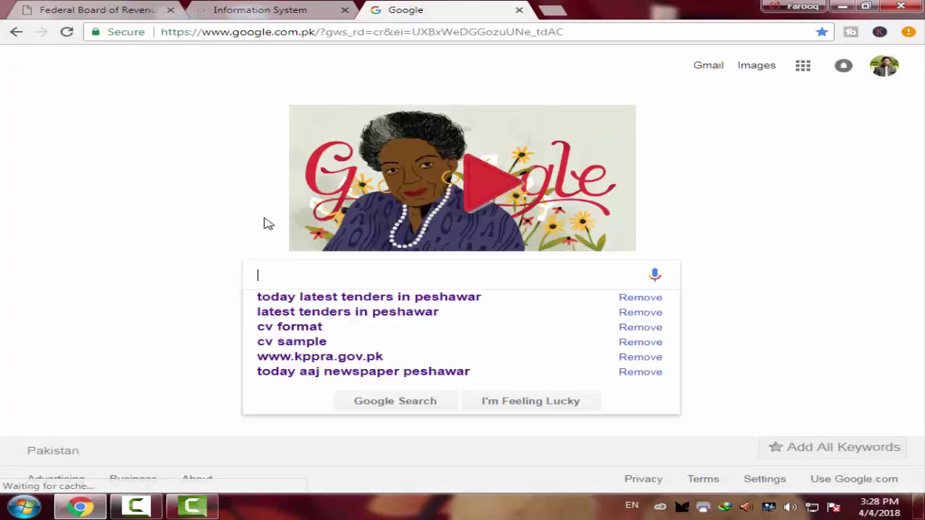
type("nt")
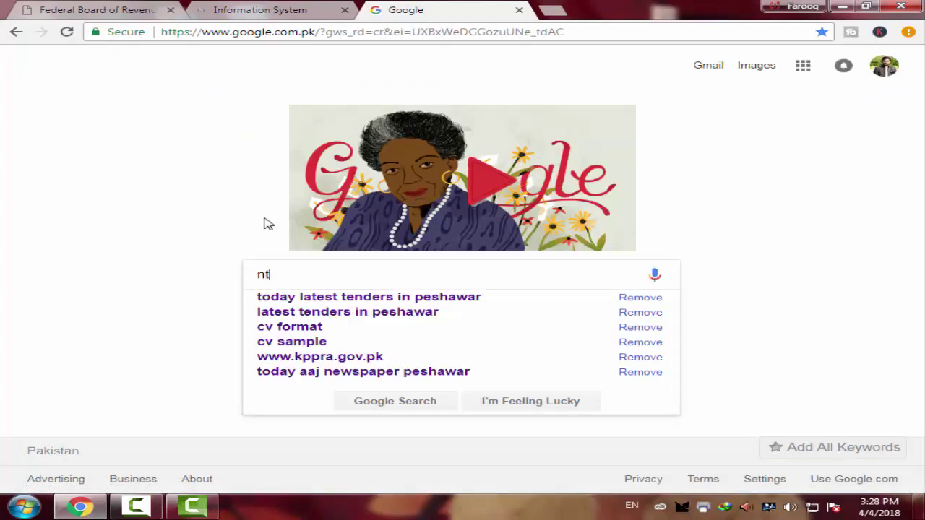
type("n inqu")
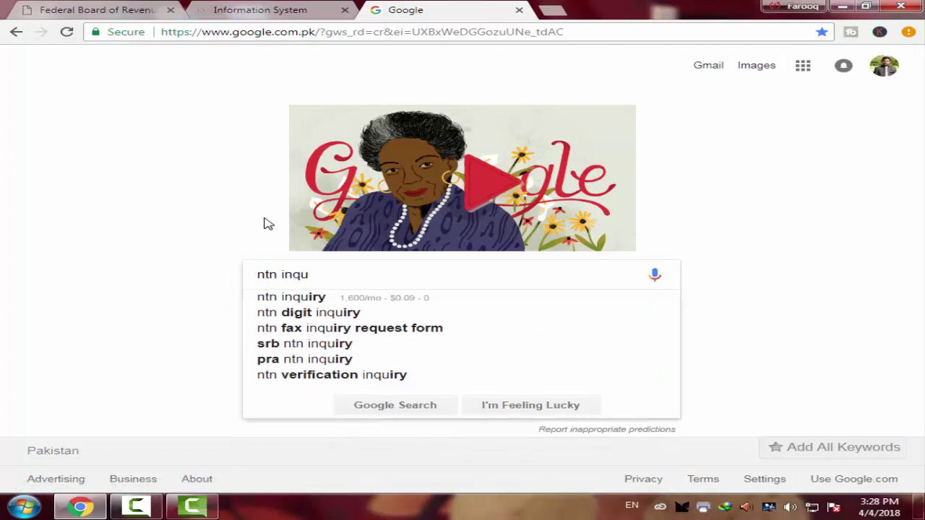
left_click(315, 298)
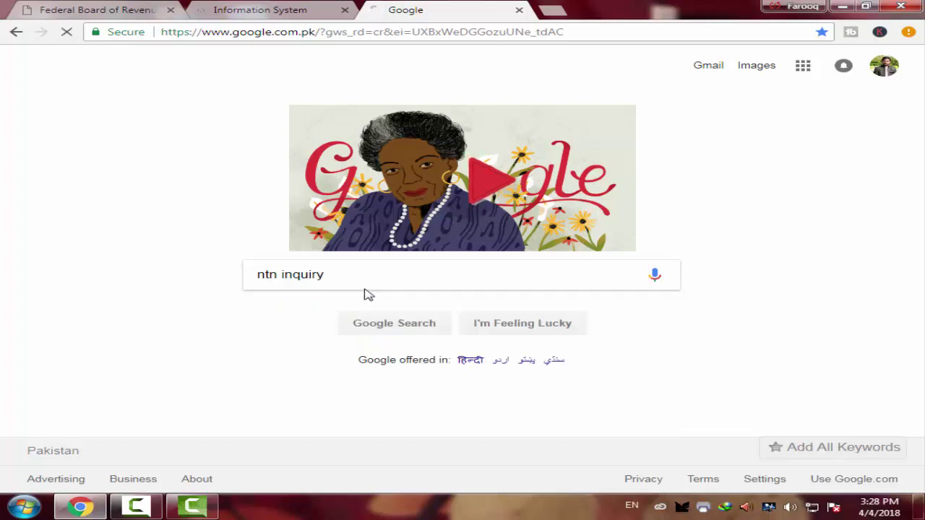
left_click(264, 167)
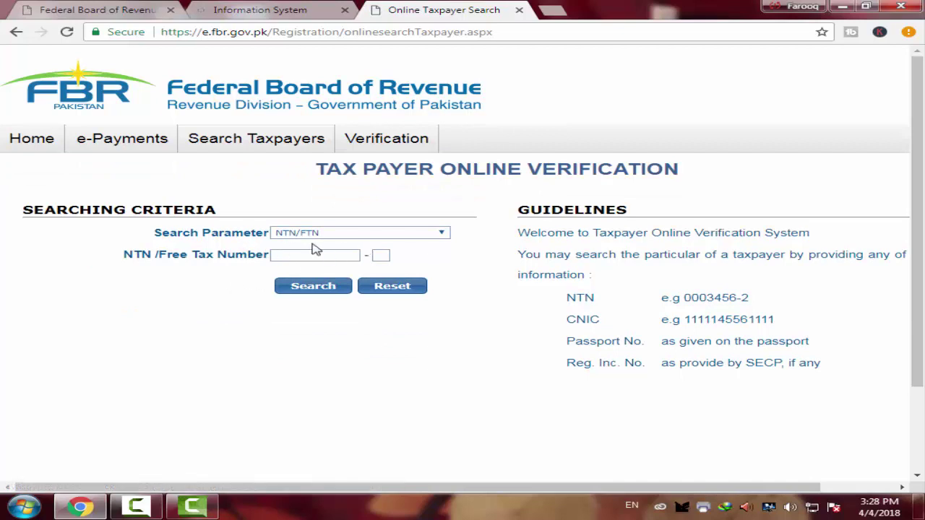
- Set the Search Parameter to CNIC and begin entering the identity card number
left_click(442, 234)
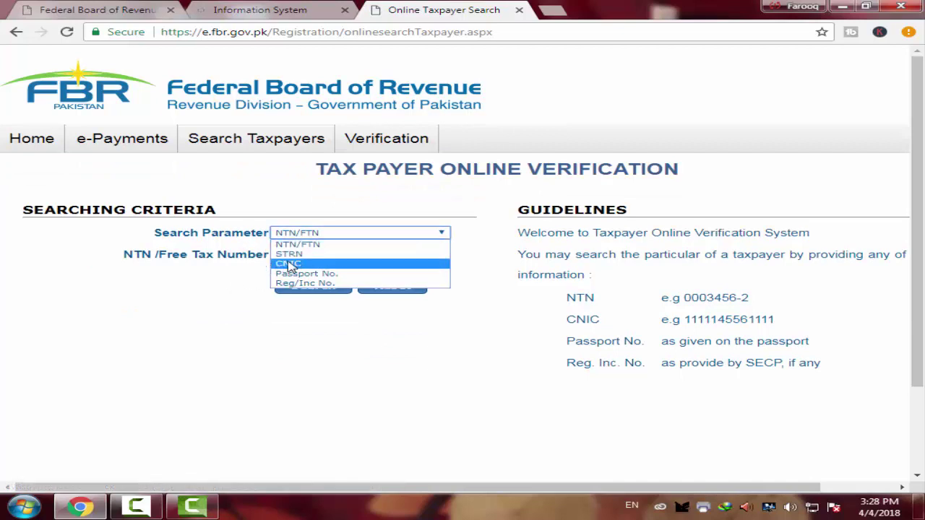
left_click(351, 220)
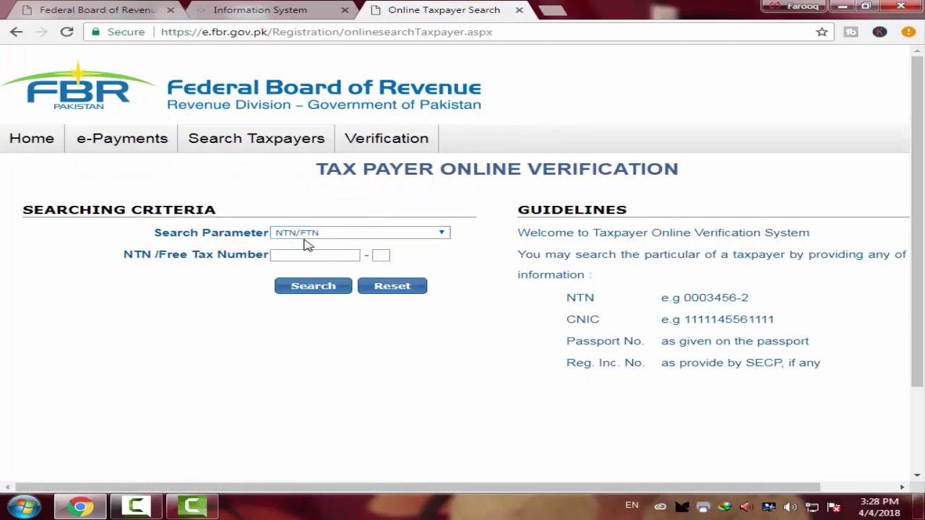
left_click(446, 237)
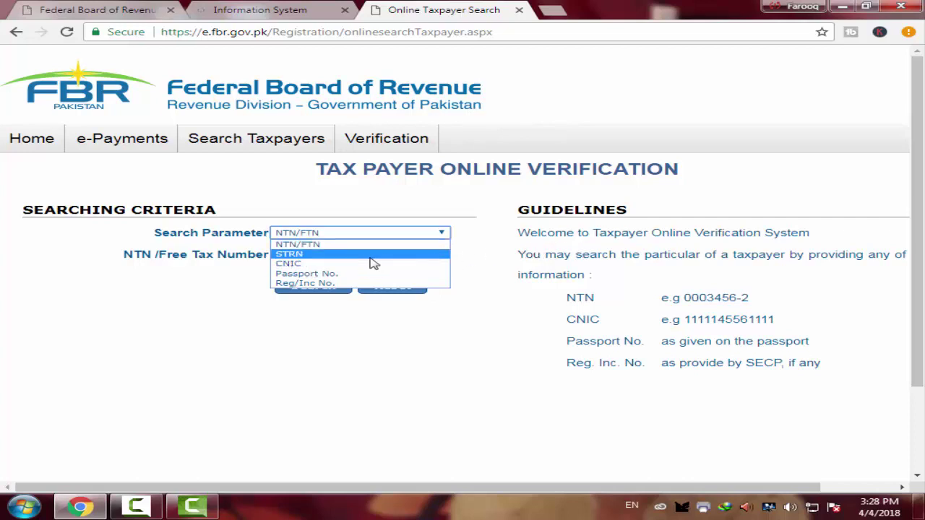
left_click(288, 263)
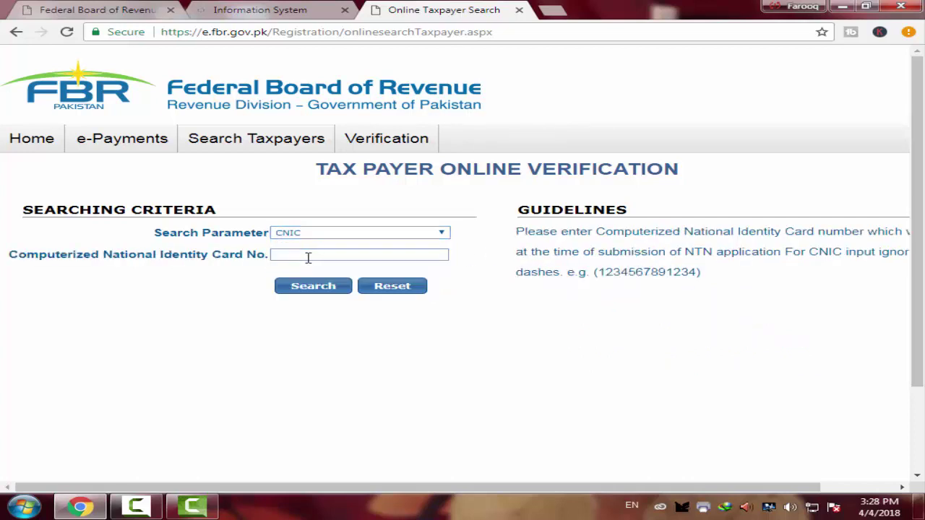
left_click(306, 256)
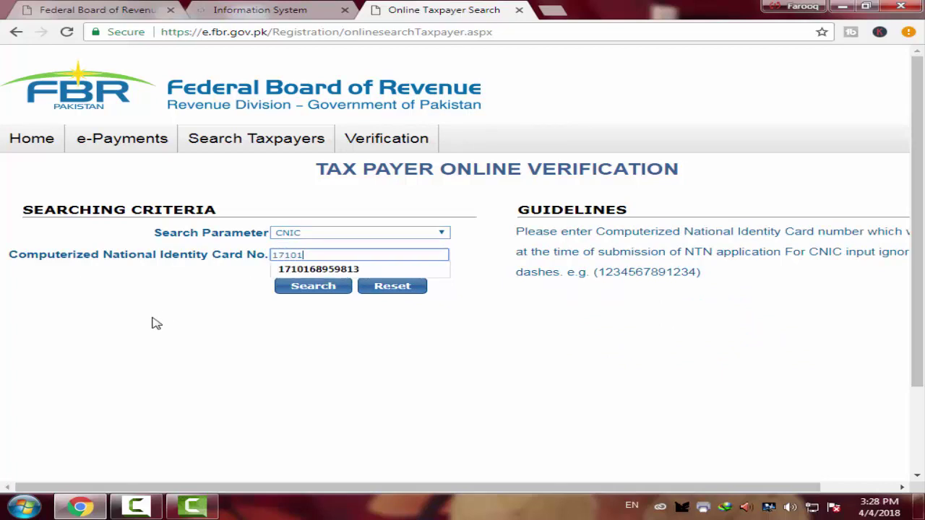
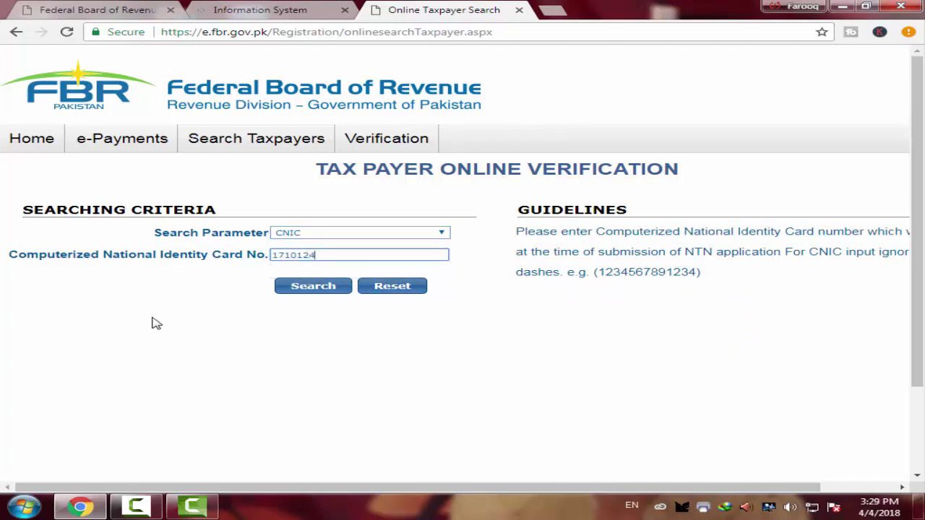